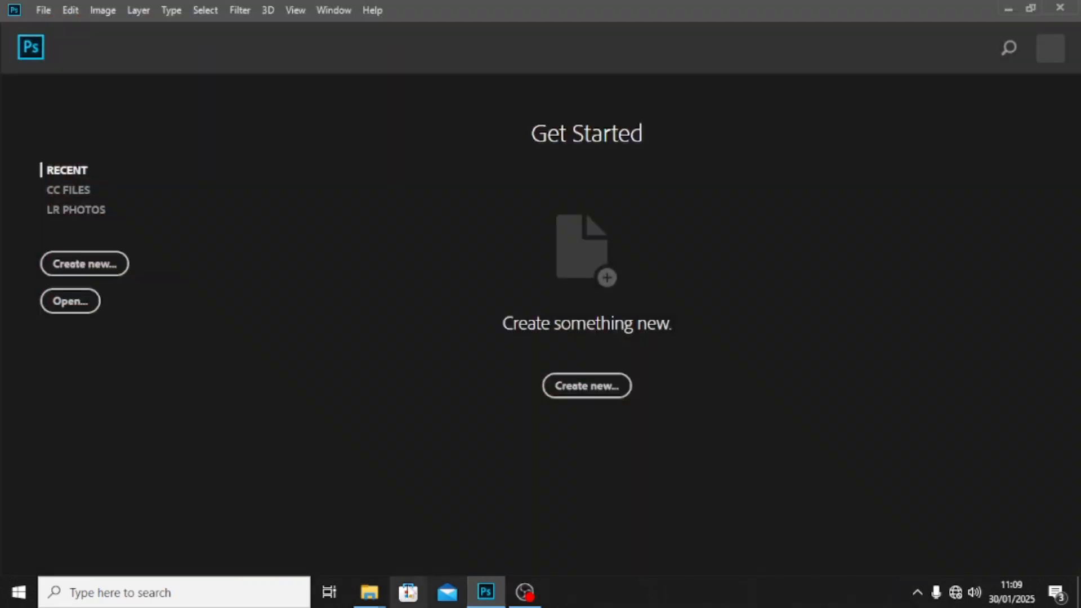
Step: Open 358.psd from folder A of the 3d text effect psd collection, leaving the missing BebasNeue font unresolved
{"action": "mouse_move", "coordinate": [367, 601]}
{"action": "left_click", "coordinate": [319, 516]}
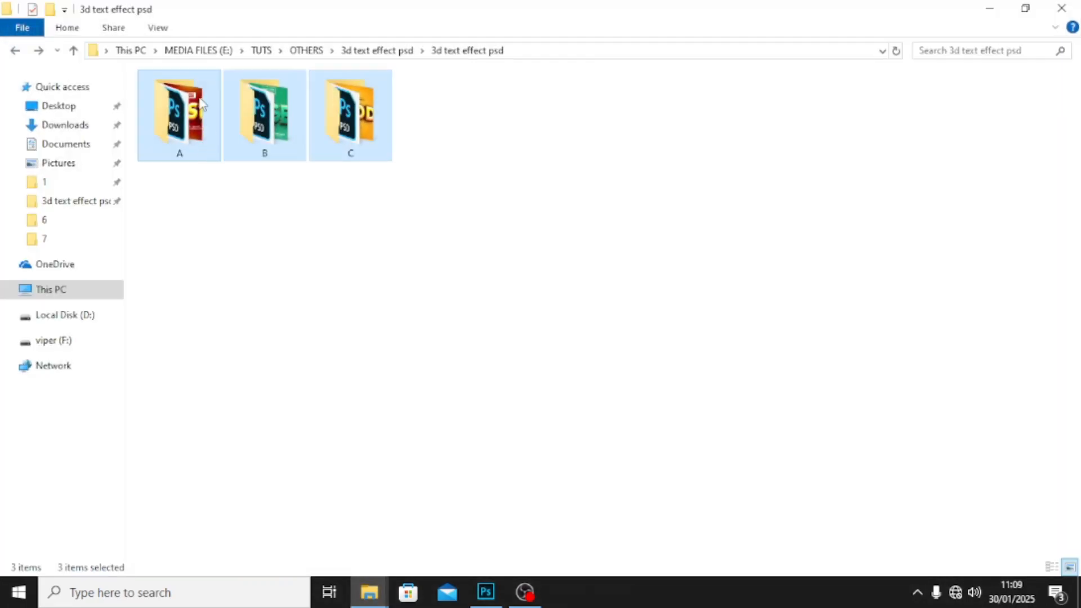
{"action": "double_click", "coordinate": [197, 118]}
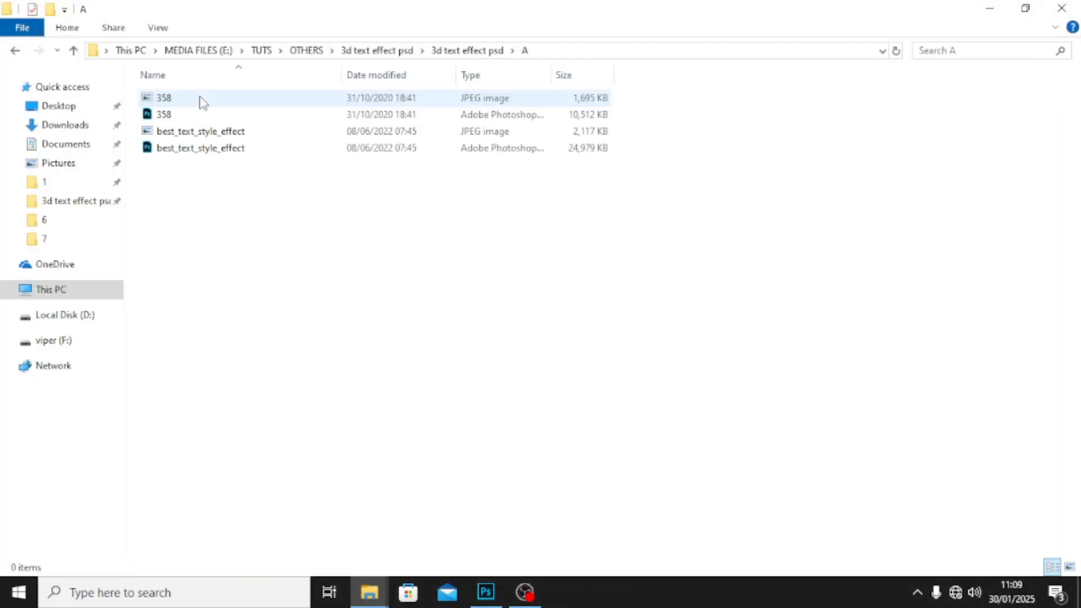
{"action": "left_click", "coordinate": [1070, 566]}
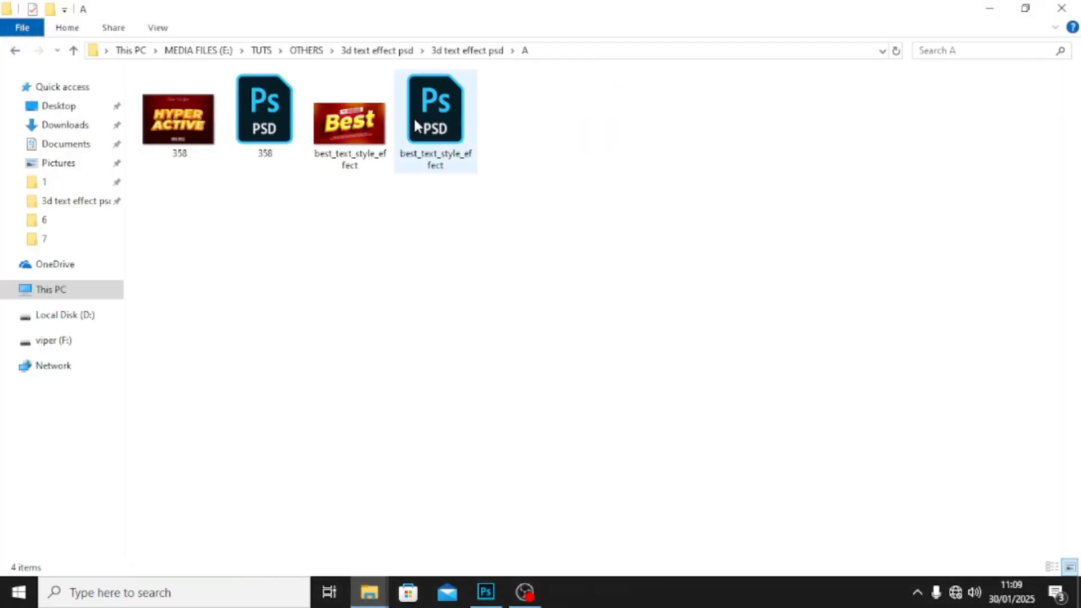
{"action": "left_click", "coordinate": [206, 139]}
{"action": "double_click", "coordinate": [256, 125]}
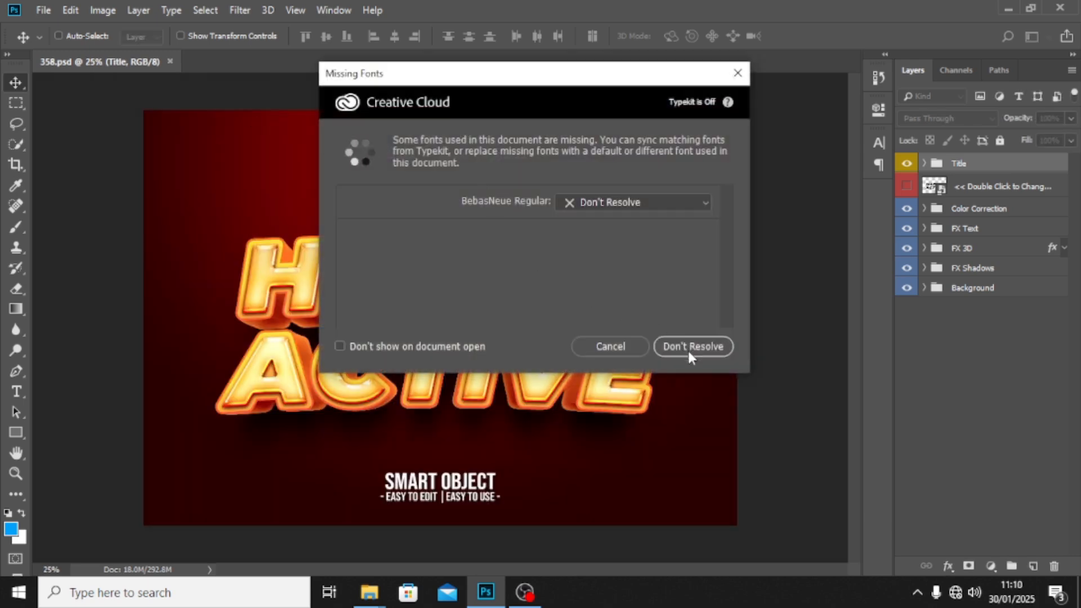
{"action": "left_click", "coordinate": [688, 346]}
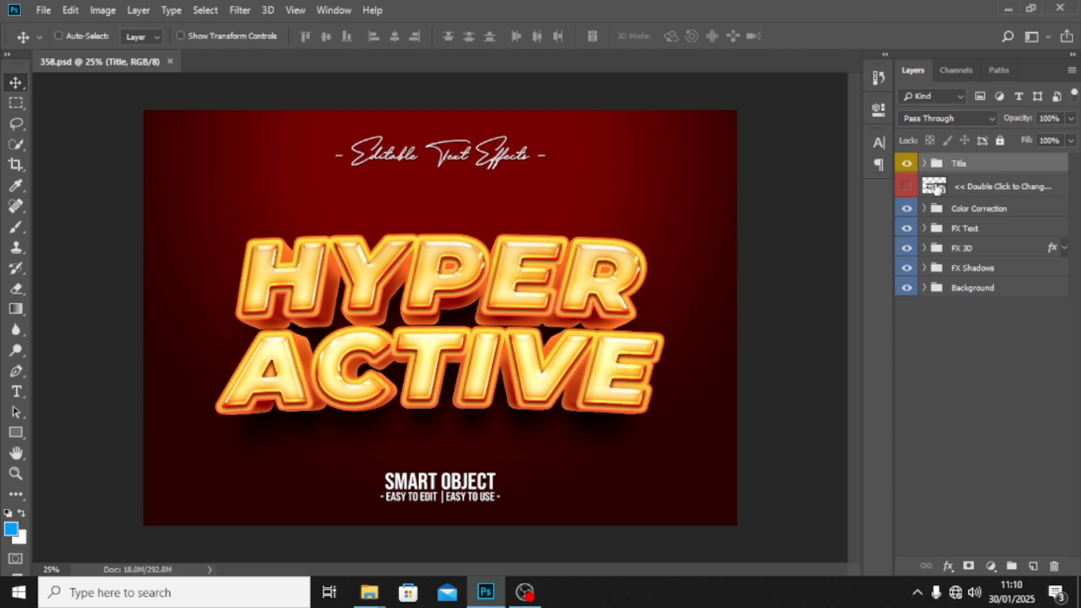
Step: Open the "<< Double Click to Change TEXT" smart object with its text layers updated, and check the text's character settings
{"action": "double_click", "coordinate": [935, 188]}
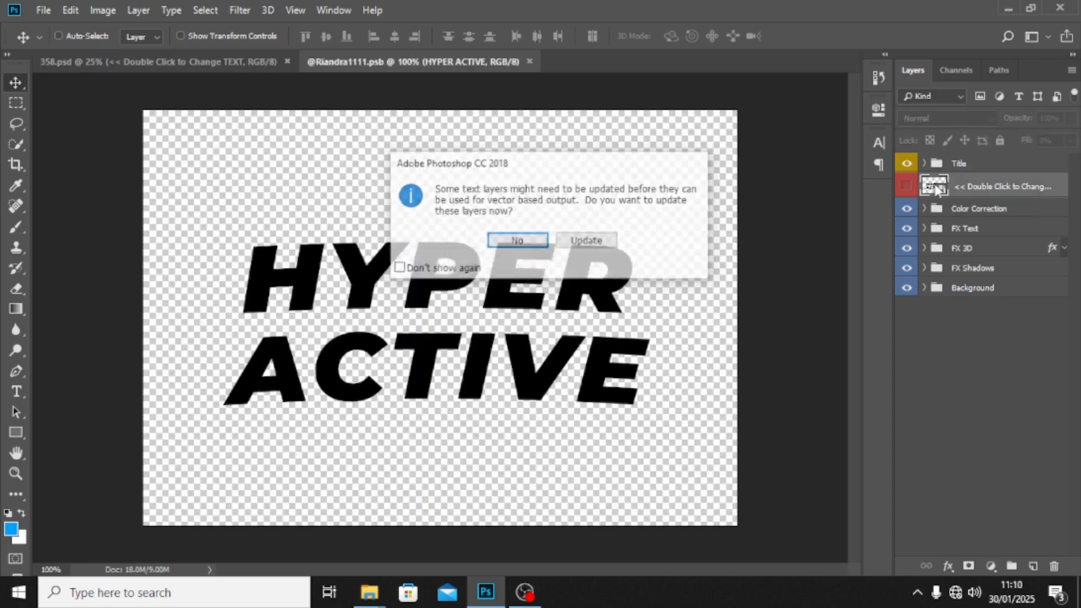
{"action": "left_click", "coordinate": [586, 242]}
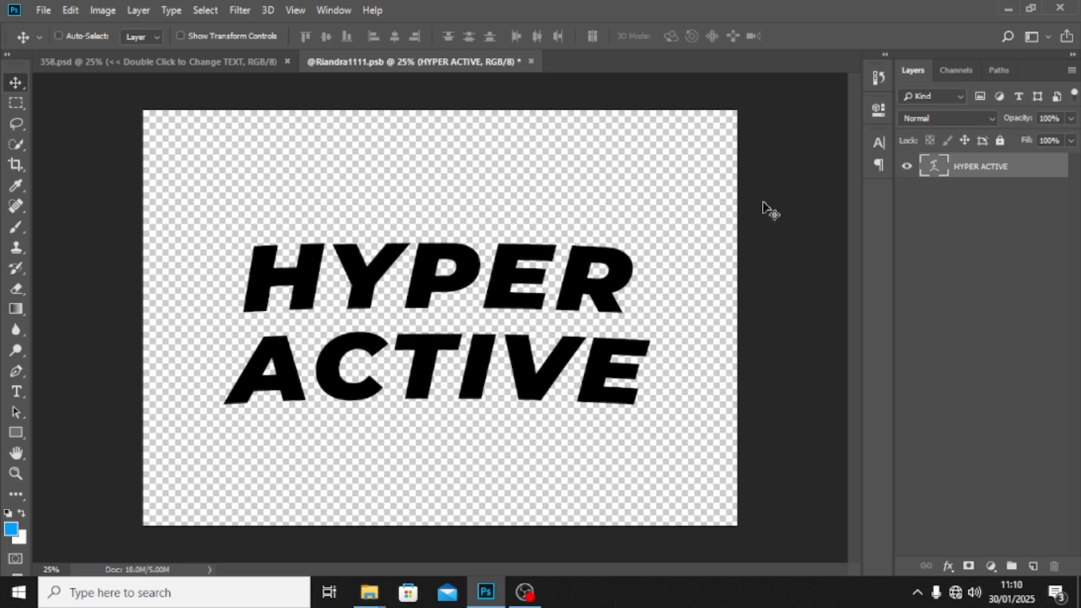
{"action": "left_click", "coordinate": [880, 144]}
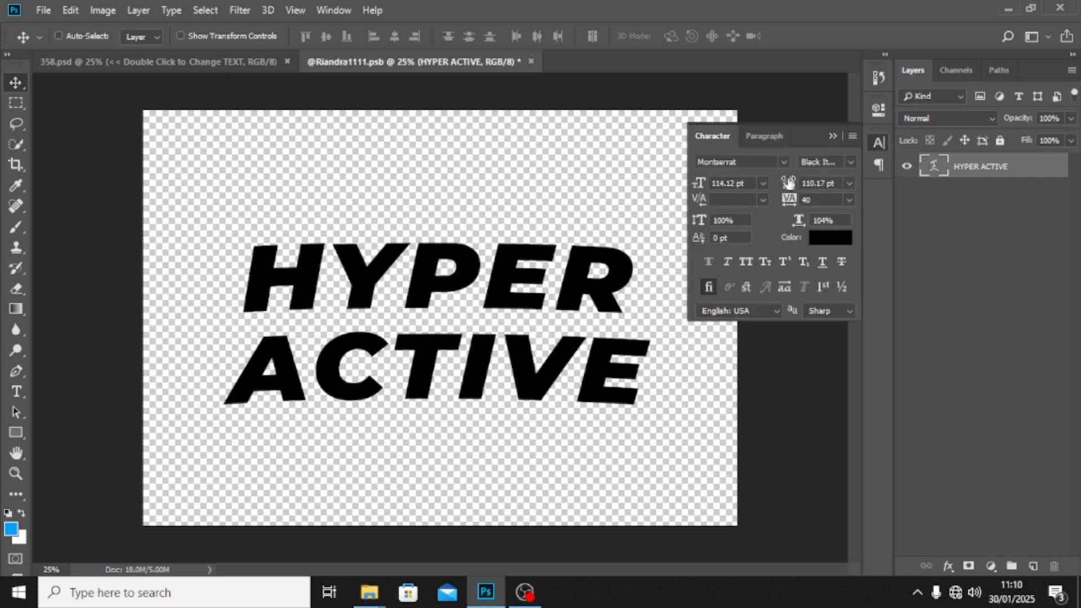
{"action": "left_click_drag", "start_coordinate": [810, 130], "coordinate": [804, 220]}
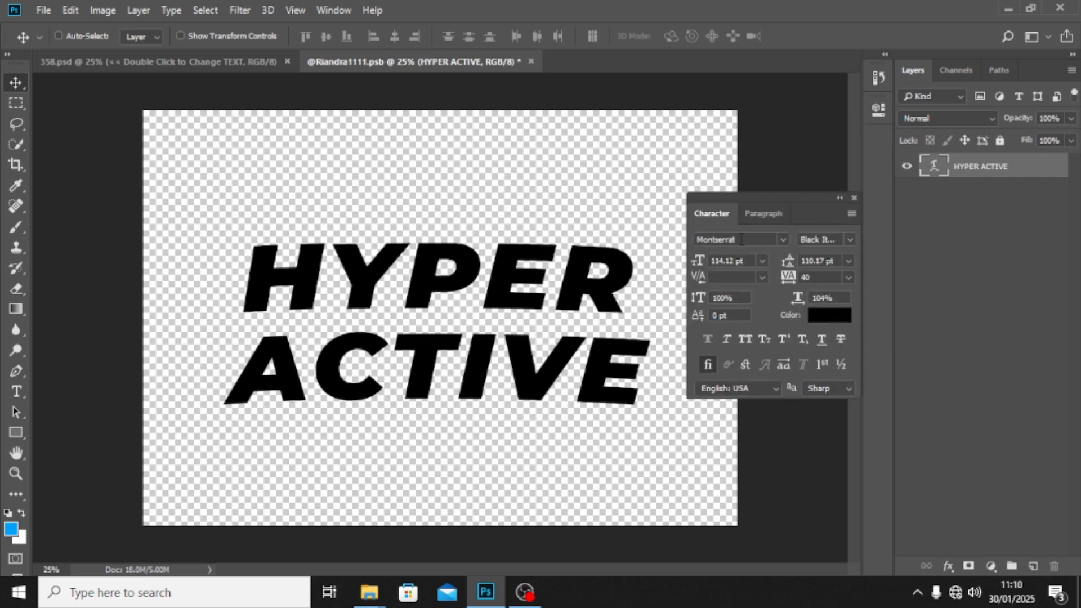
{"action": "left_click", "coordinate": [840, 199]}
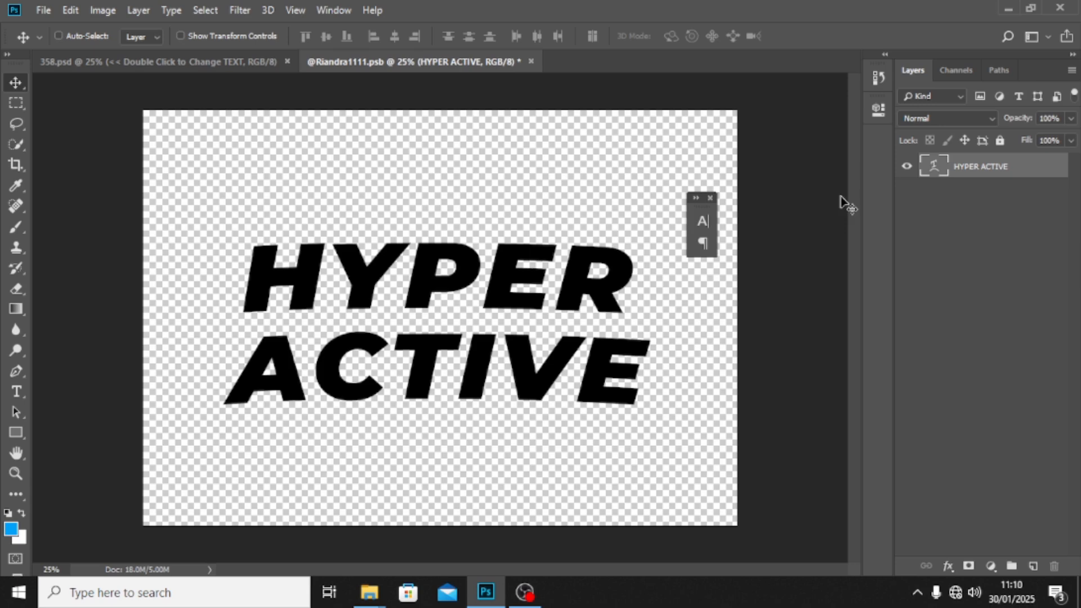
Step: Replace the HYPER ACTIVE text with MASSIVE DYNAMIC on two lines, and save and close the smart object
{"action": "double_click", "coordinate": [944, 167]}
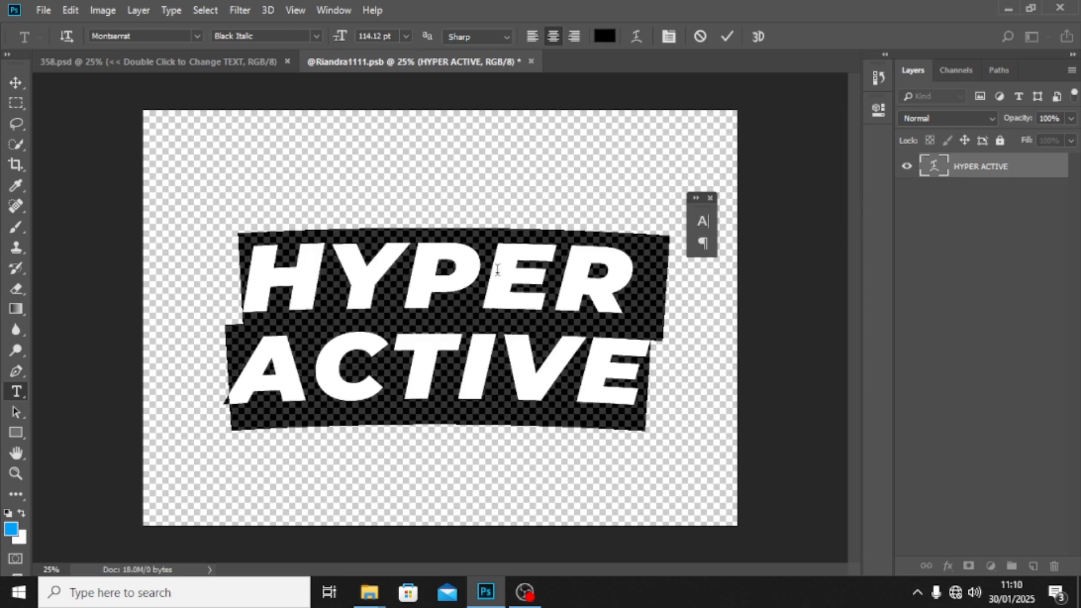
{"action": "type", "text": "MASSIVE"}
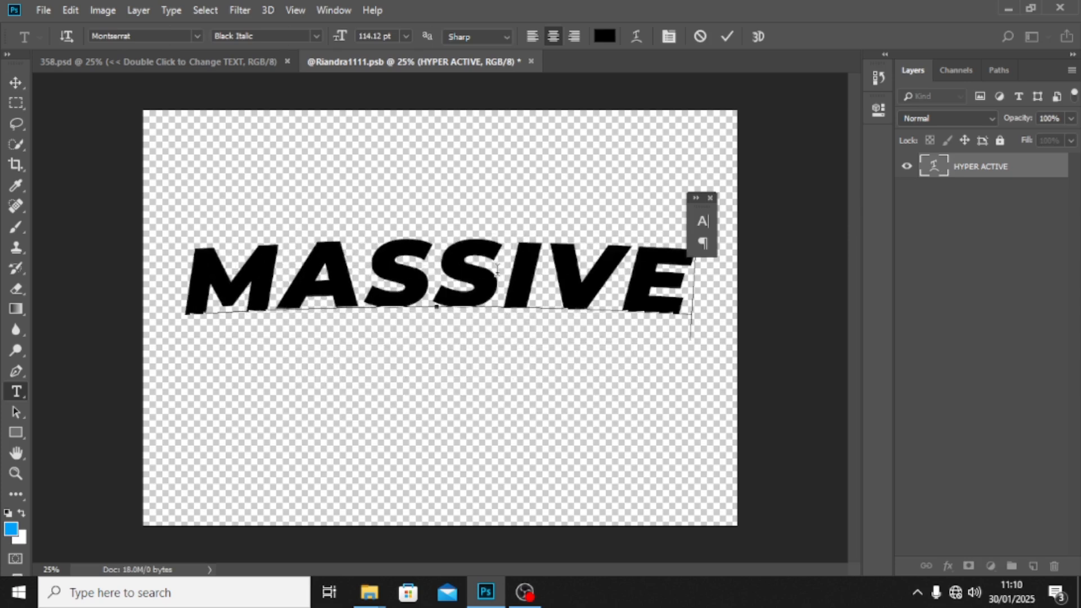
{"action": "key", "text": "Return"}
{"action": "type", "text": "DIN"}
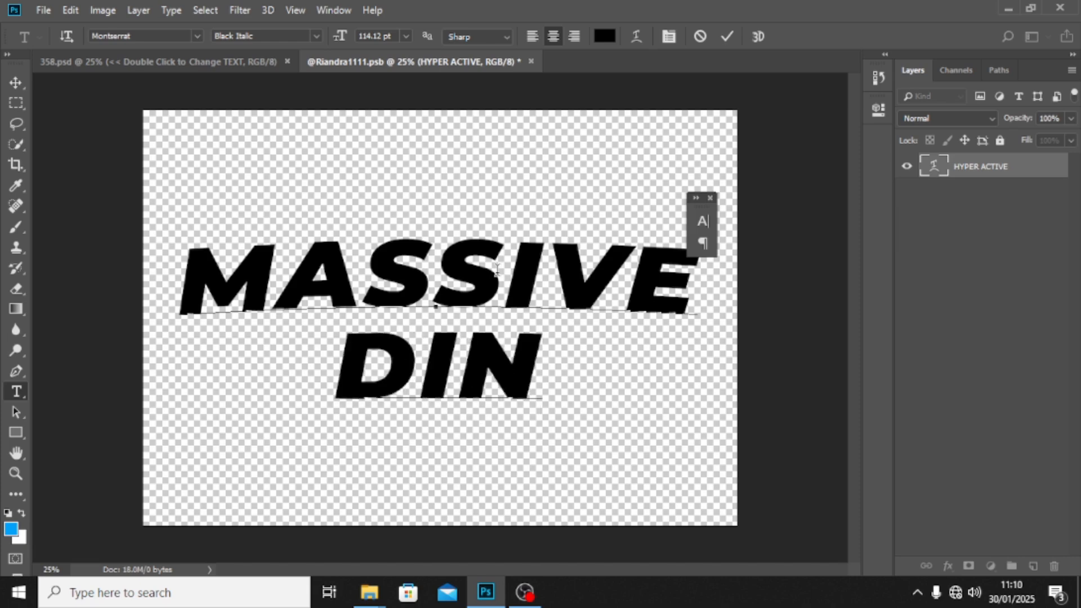
{"action": "type", "text": "AMIC"}
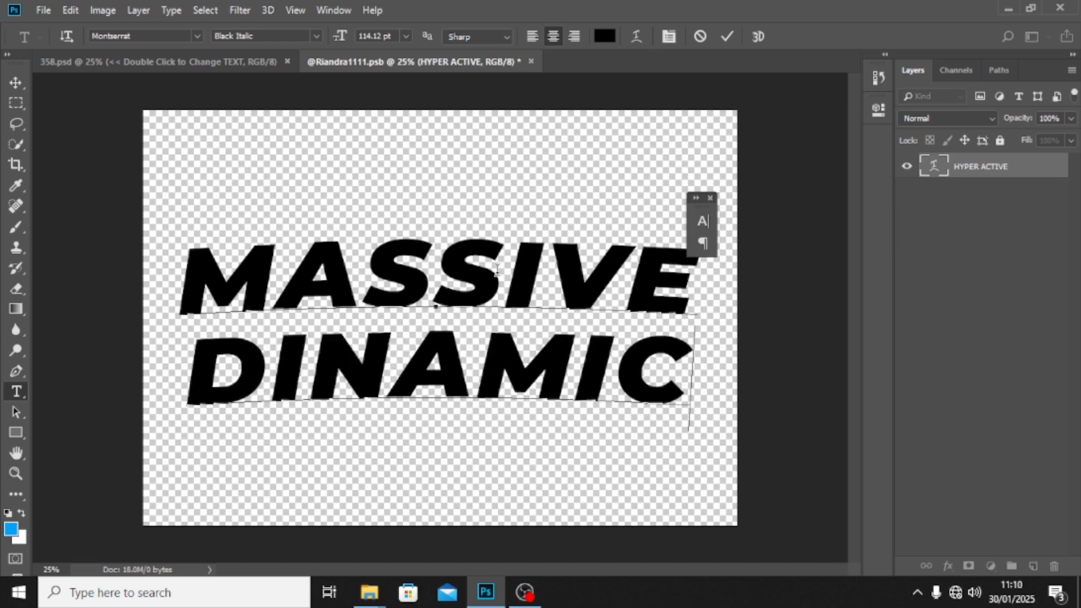
{"action": "left_click", "coordinate": [309, 369]}
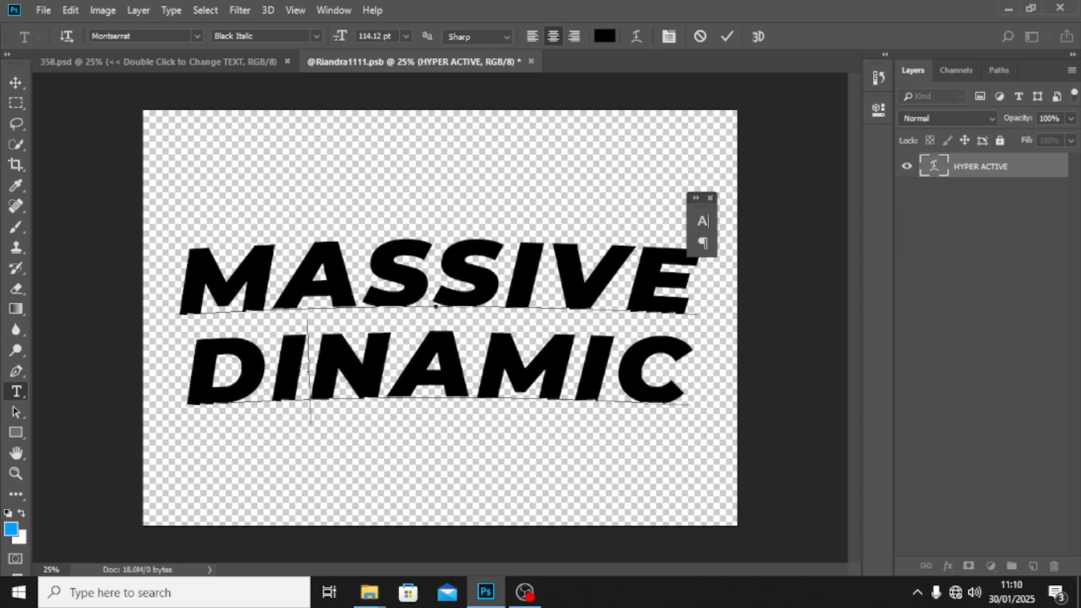
{"action": "key", "text": "BackSpace"}
{"action": "type", "text": "Y"}
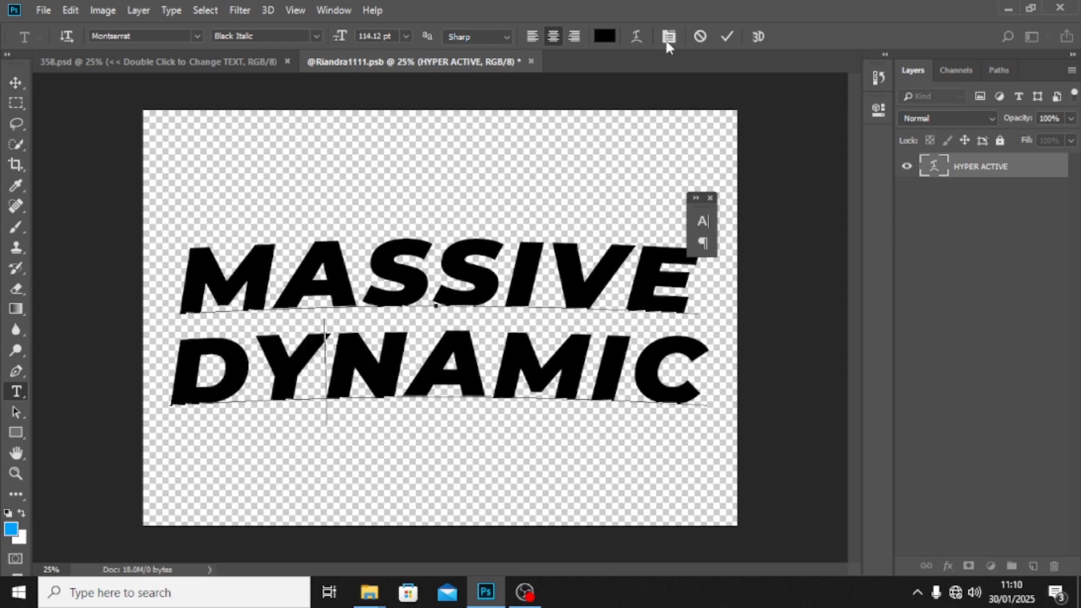
{"action": "key", "text": "ctrl+Return"}
{"action": "key", "text": "v"}
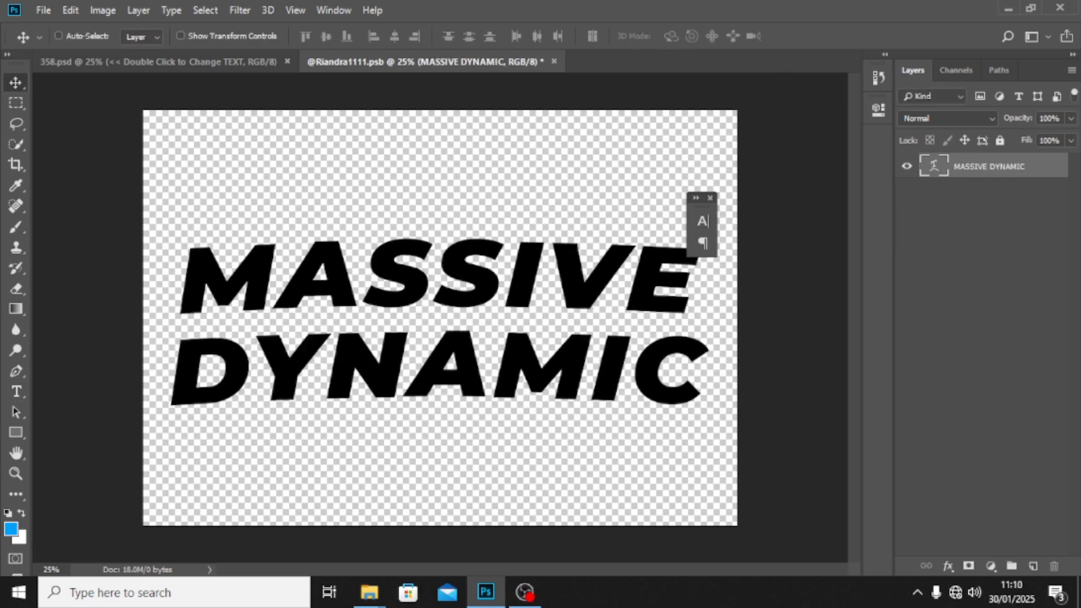
{"action": "key", "text": "ctrl+s"}
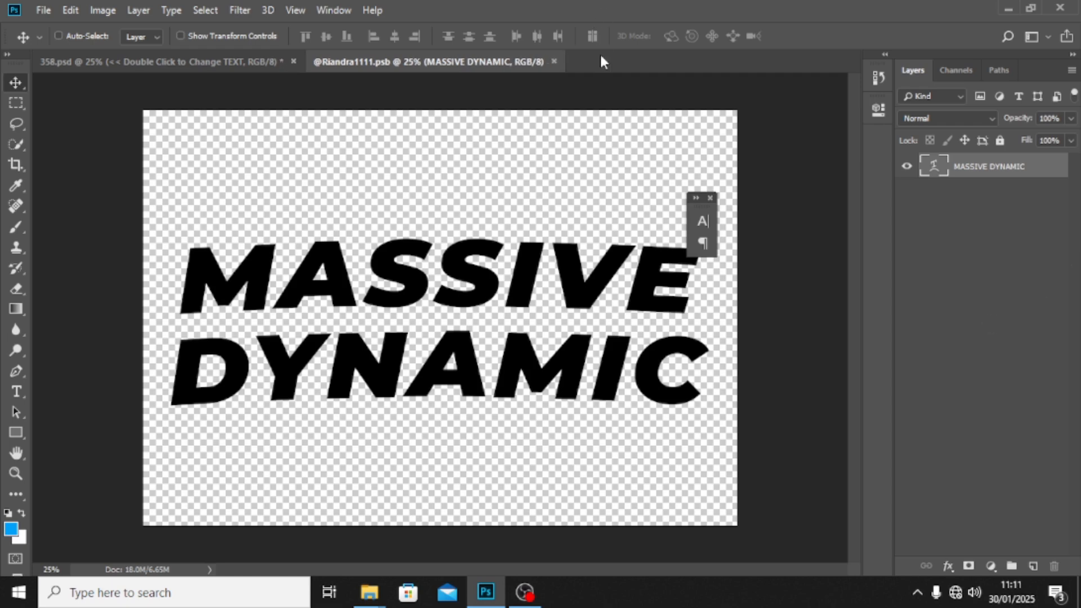
{"action": "left_click", "coordinate": [554, 61]}
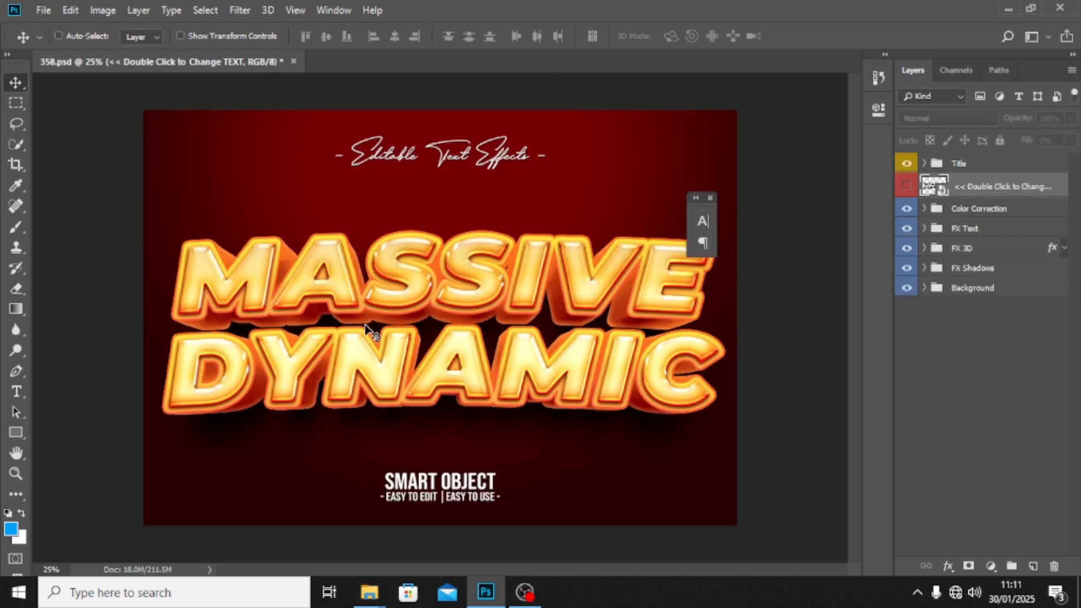
Step: Hide the Title and Background groups so only the 3D text with its shadow is displayed
{"action": "left_click", "coordinate": [907, 164]}
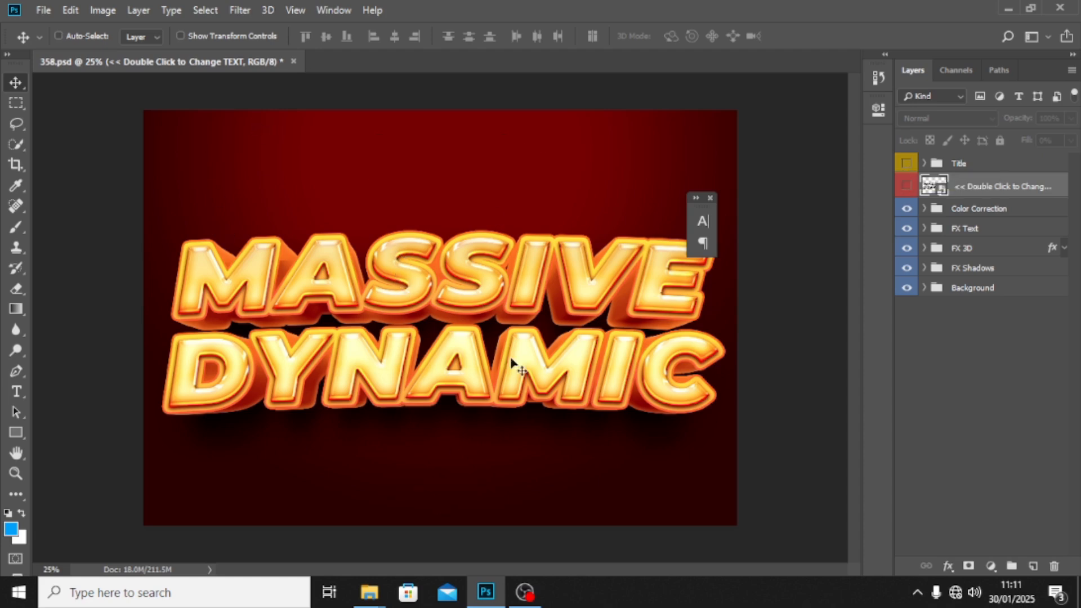
{"action": "left_click_drag", "start_coordinate": [703, 205], "coordinate": [809, 148]}
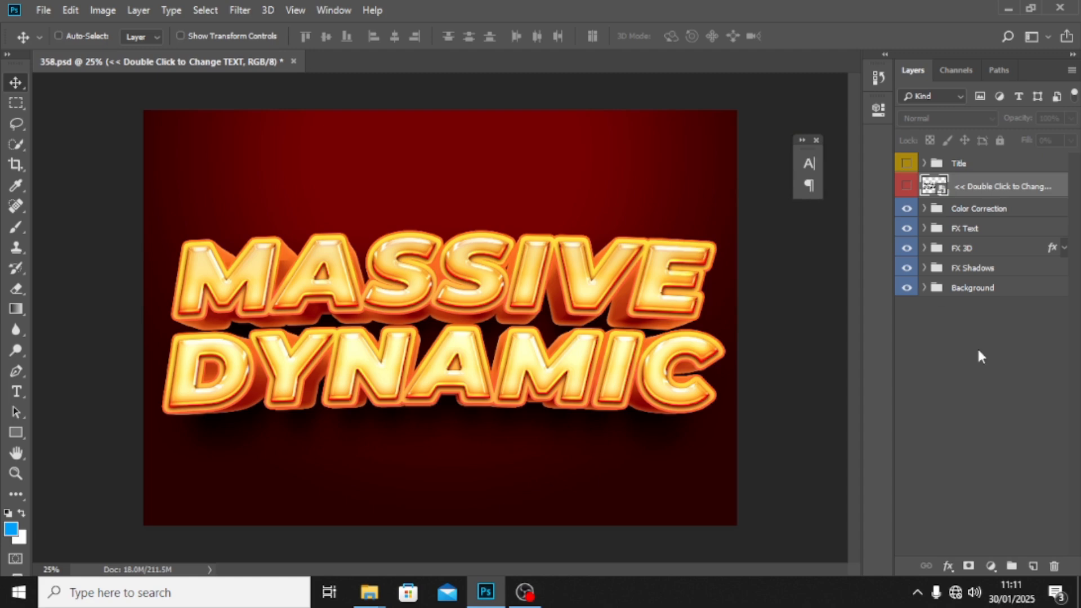
{"action": "left_click", "coordinate": [907, 289]}
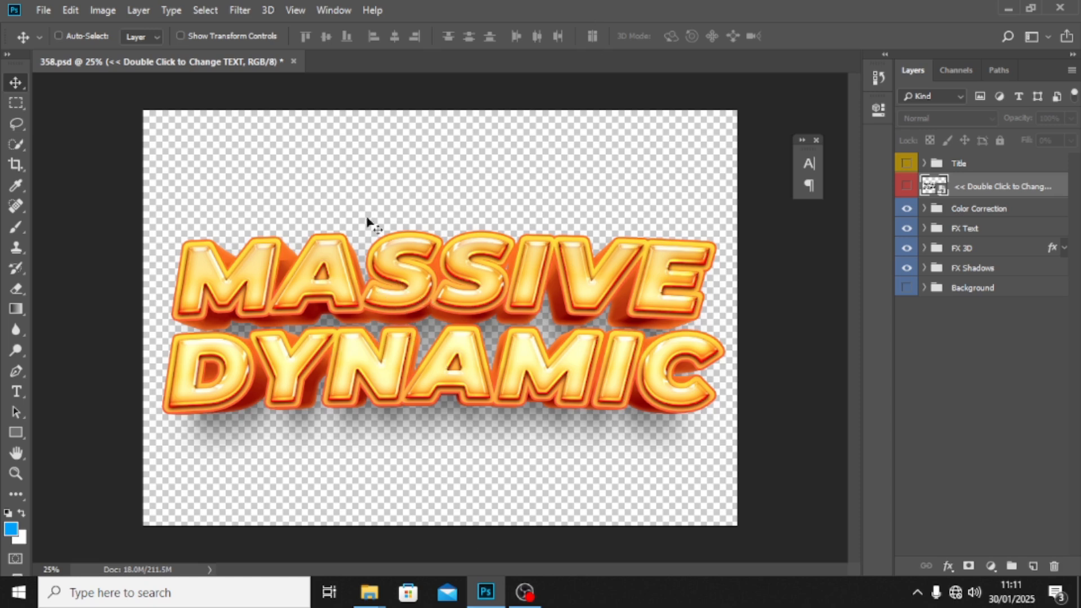
Step: Open best_text_style_effect.psd from folder A with its text layers updated, and close 358.psd
{"action": "mouse_move", "coordinate": [375, 599]}
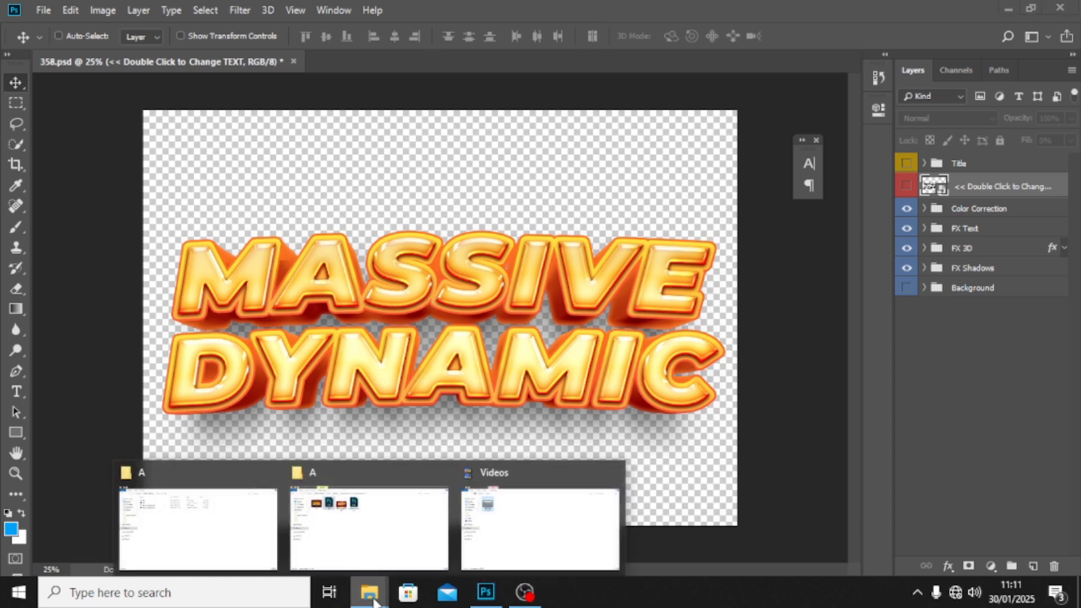
{"action": "left_click", "coordinate": [342, 535]}
{"action": "left_click", "coordinate": [426, 131]}
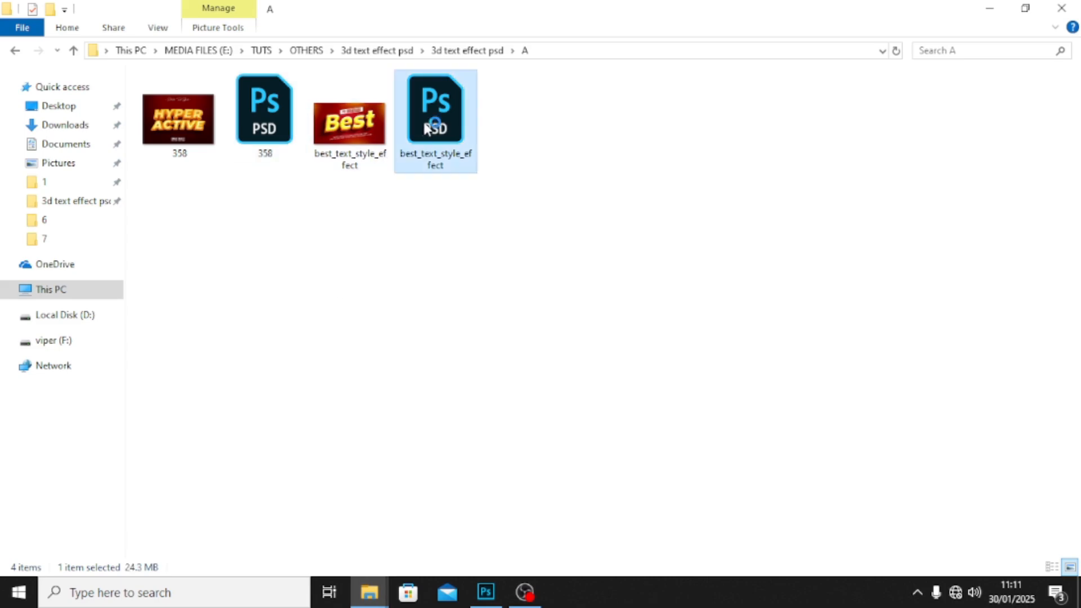
{"action": "double_click", "coordinate": [427, 130]}
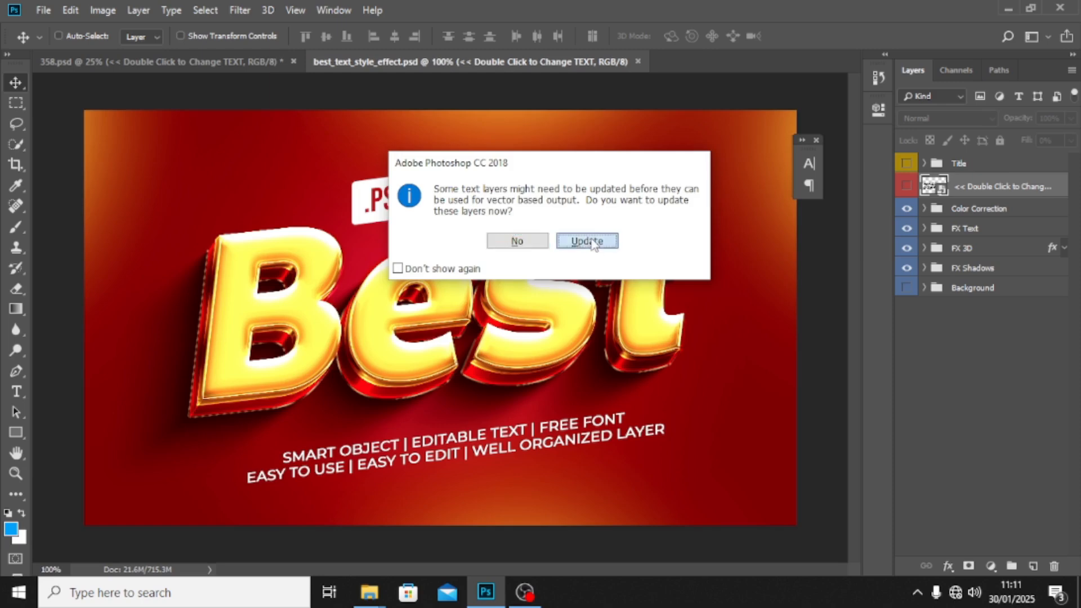
{"action": "left_click", "coordinate": [598, 239]}
{"action": "left_click", "coordinate": [292, 61]}
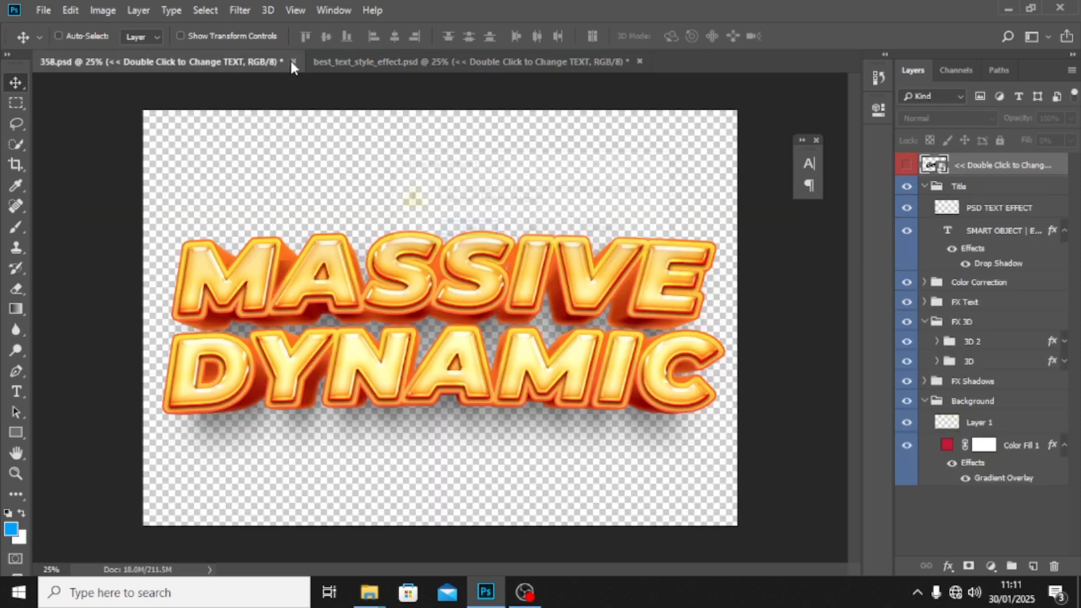
{"action": "left_click", "coordinate": [527, 228]}
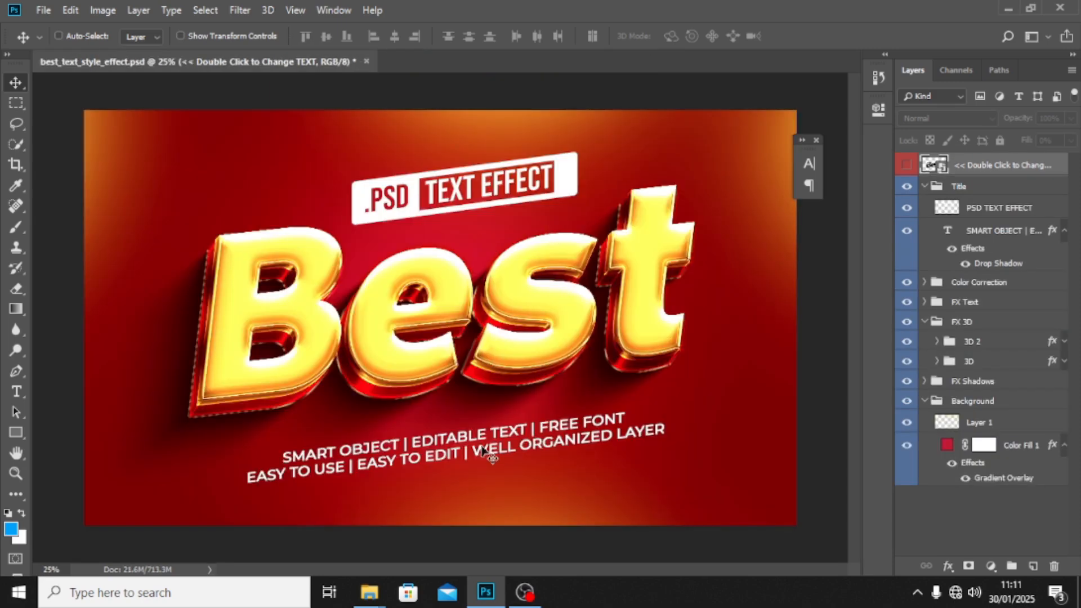
Step: Collapse the Title, FX 3D and Background groups, and hide the Title group
{"action": "left_click", "coordinate": [924, 186]}
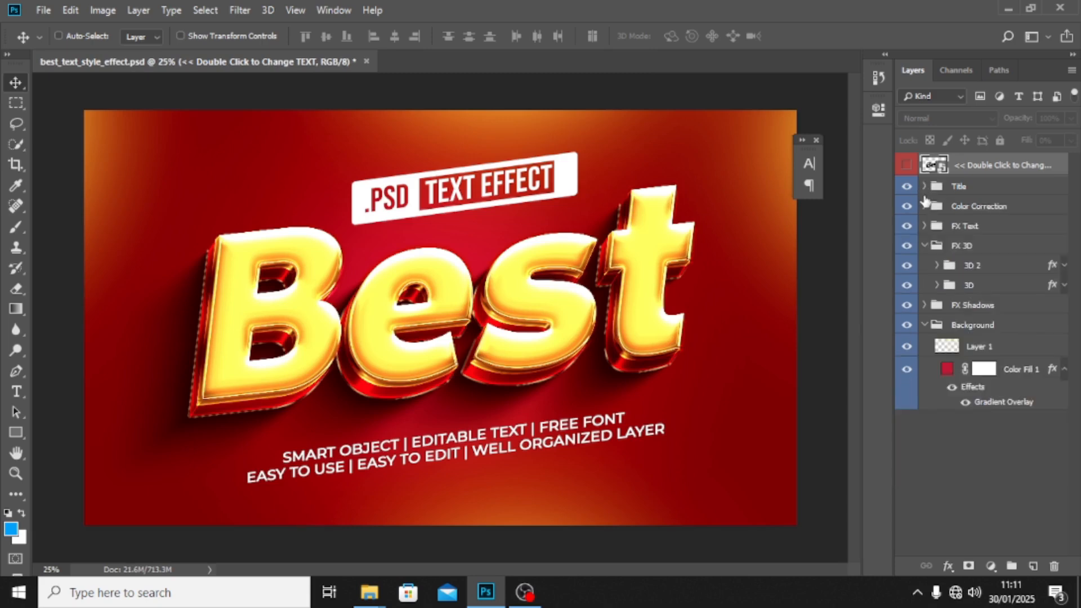
{"action": "left_click", "coordinate": [924, 245]}
{"action": "left_click", "coordinate": [924, 286]}
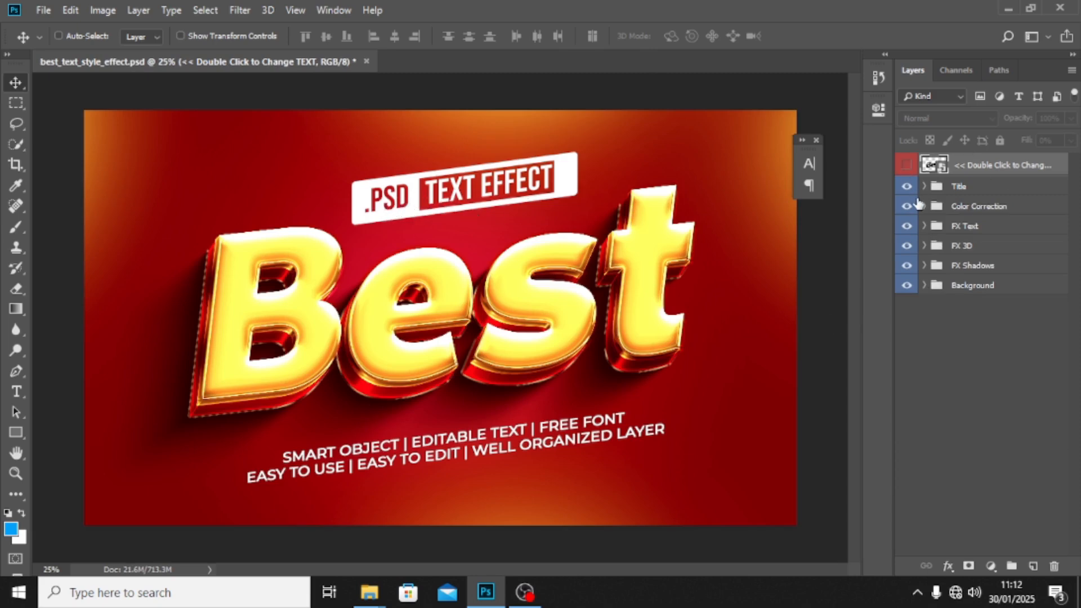
{"action": "left_click", "coordinate": [906, 186]}
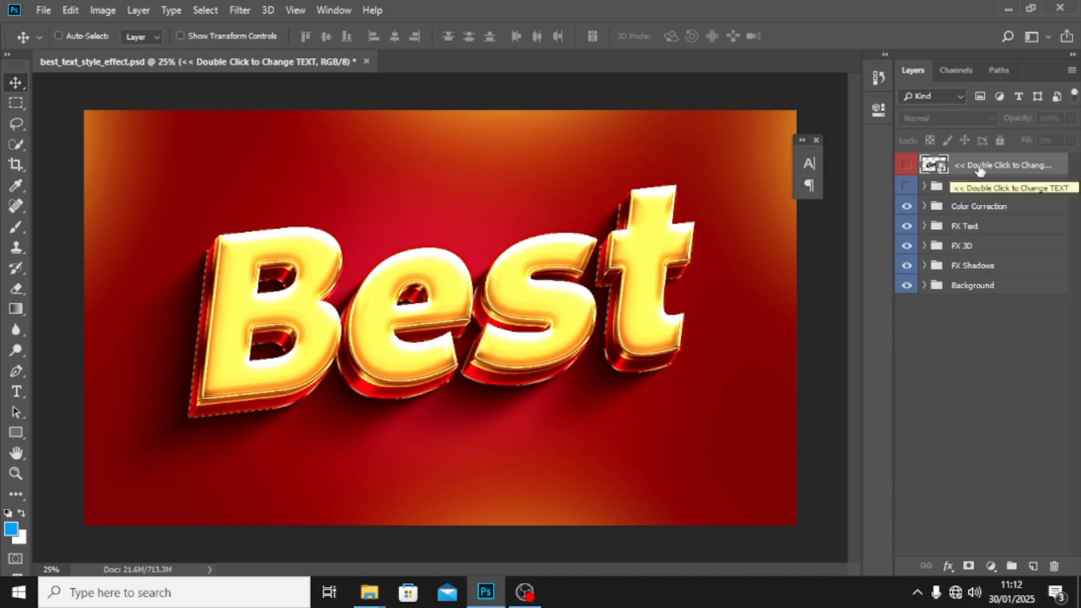
Step: Open the editable text smart object without resolving its missing fonts, and set the Best text layer's font to Impact Regular
{"action": "double_click", "coordinate": [931, 166]}
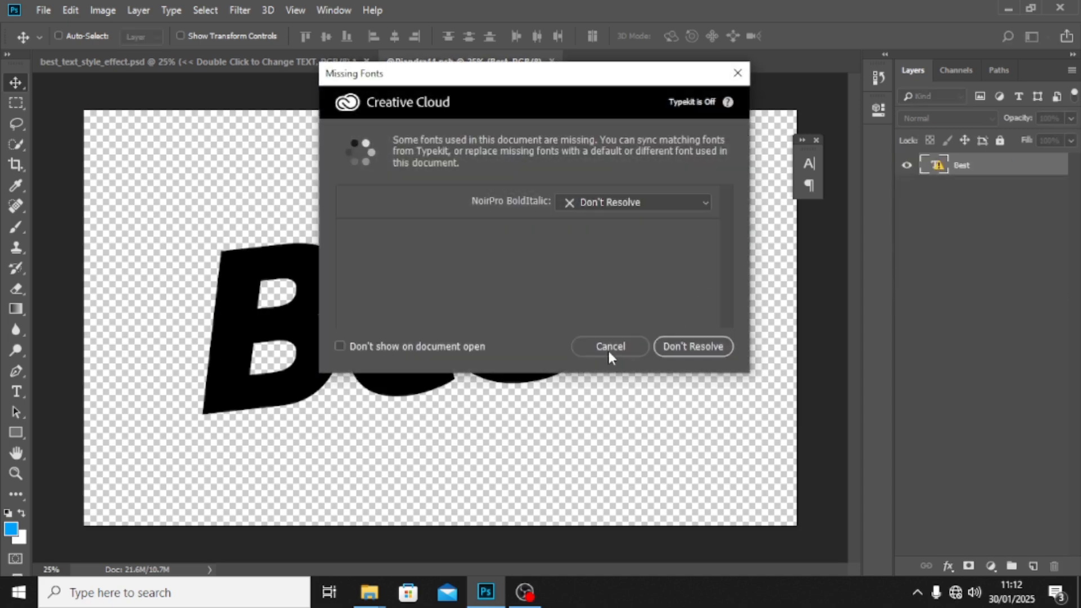
{"action": "left_click", "coordinate": [618, 345]}
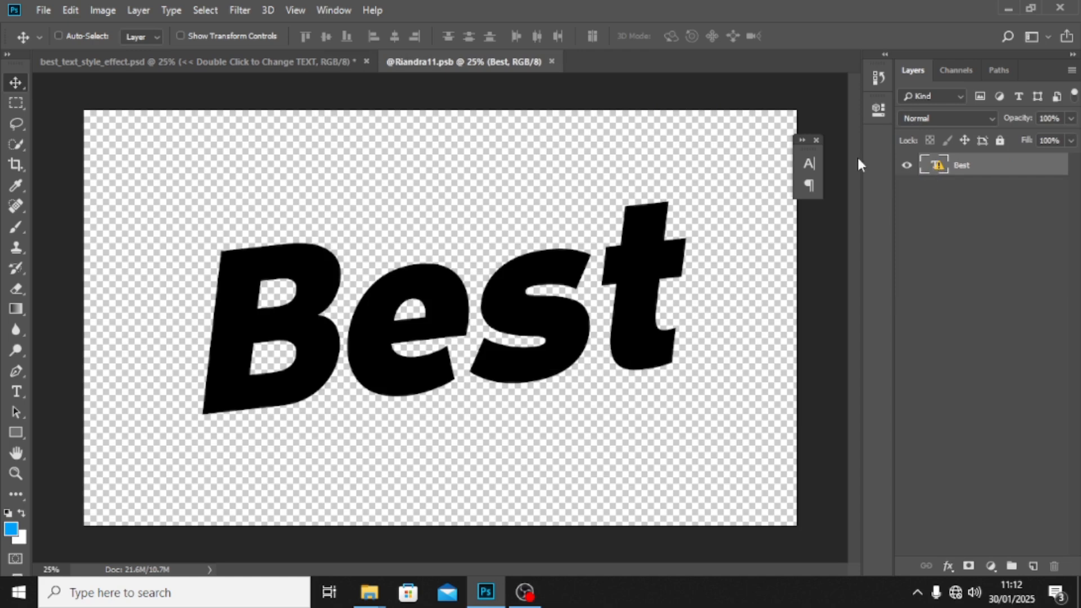
{"action": "left_click", "coordinate": [808, 164]}
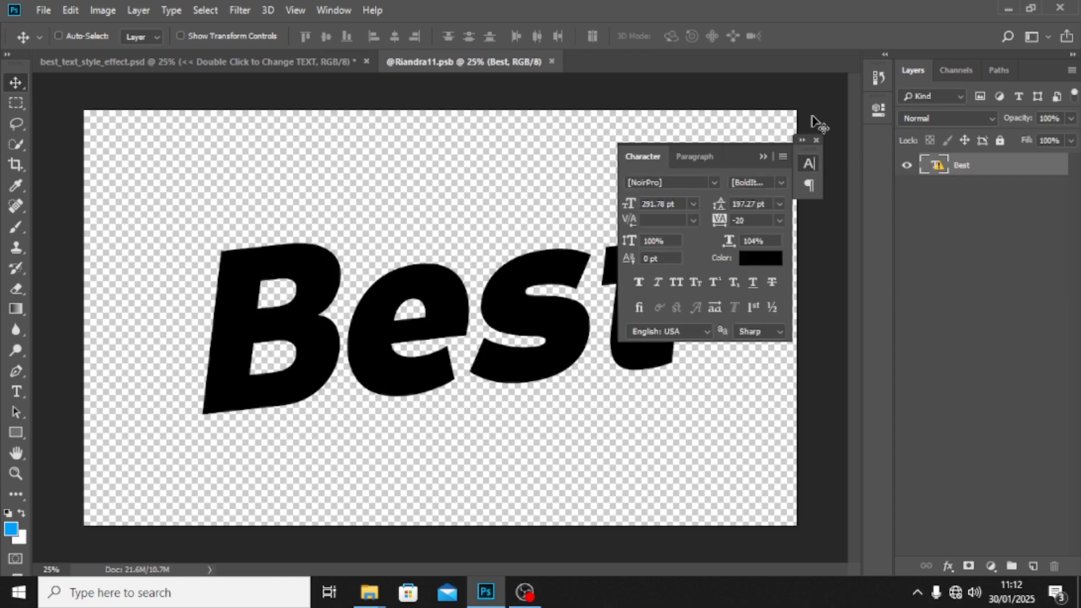
{"action": "left_click", "coordinate": [715, 182]}
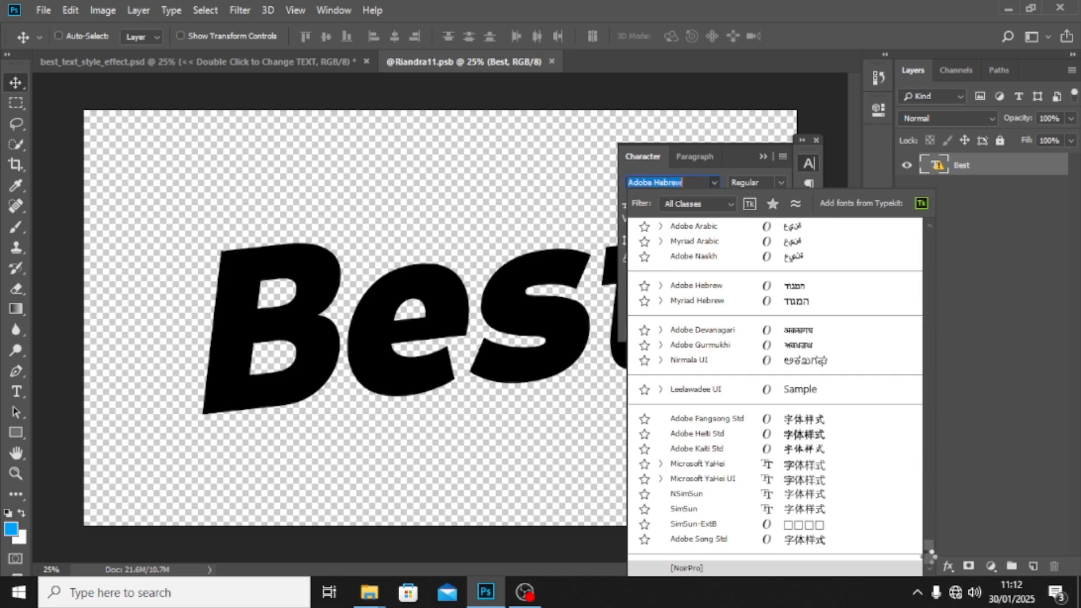
{"action": "left_click_drag", "start_coordinate": [929, 553], "coordinate": [930, 358]}
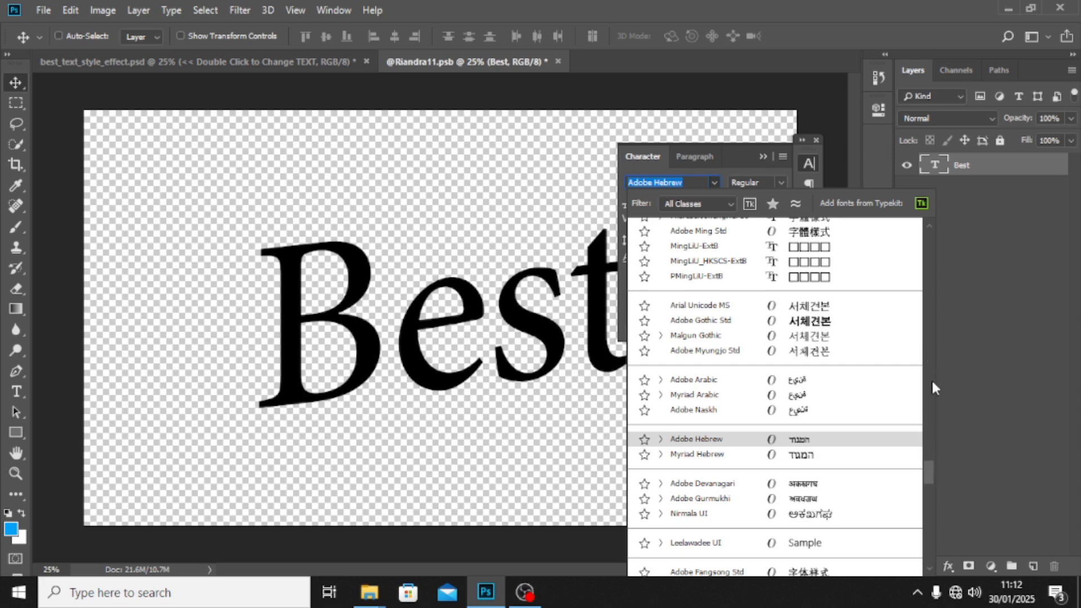
{"action": "left_click_drag", "start_coordinate": [929, 470], "coordinate": [931, 380]}
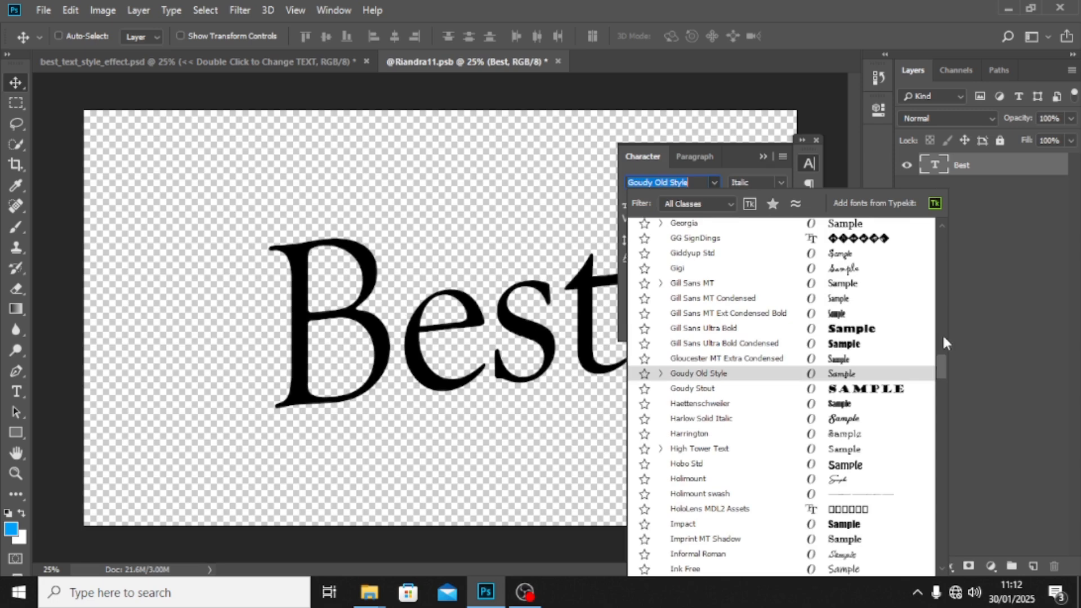
{"action": "left_click", "coordinate": [943, 336]}
{"action": "type", "text": "I"}
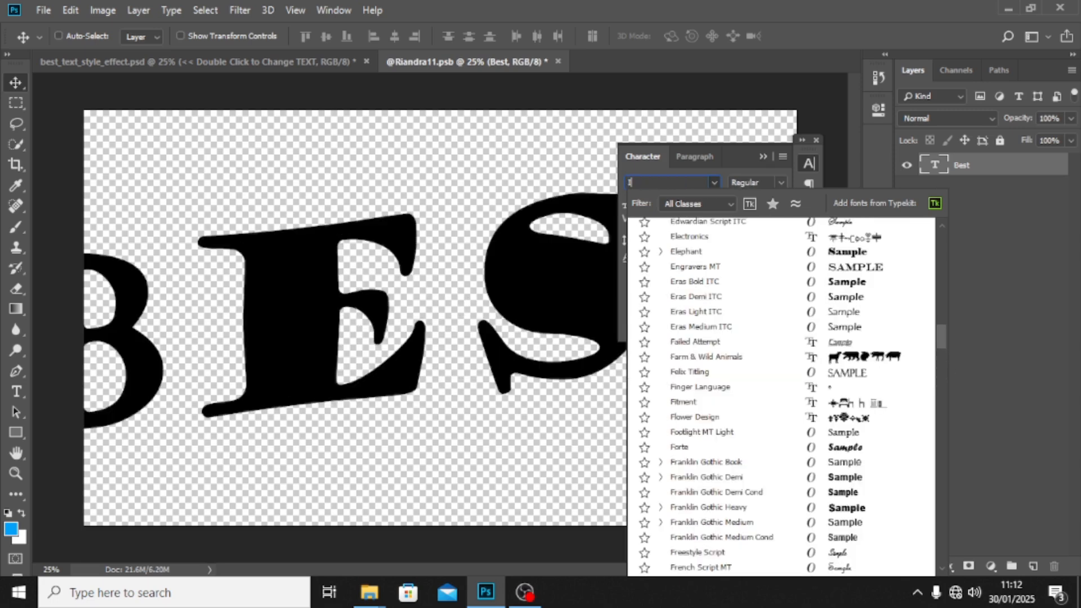
{"action": "type", "text": "MP"}
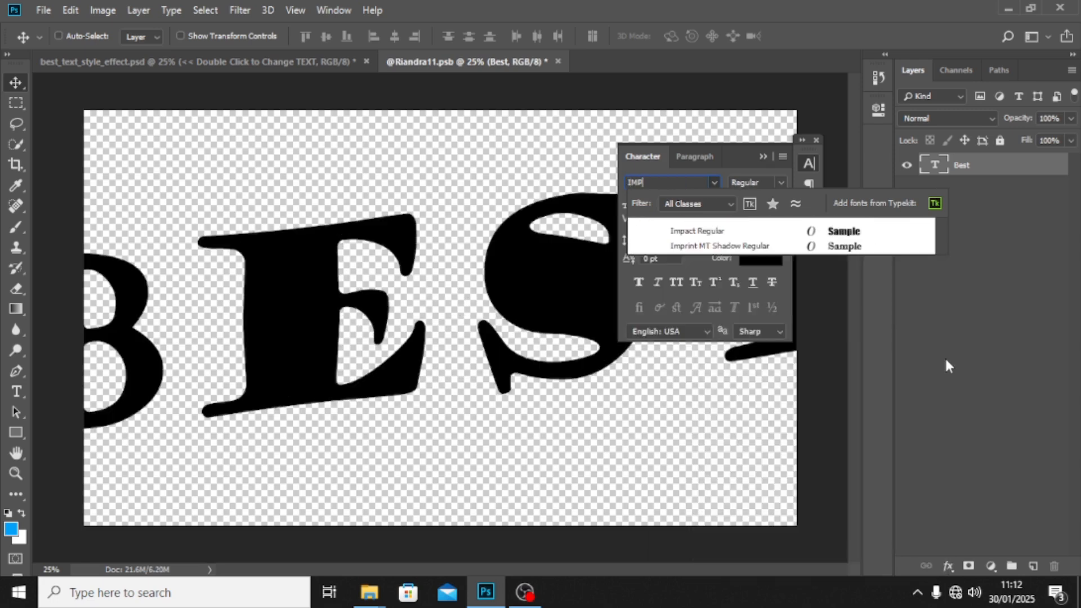
{"action": "left_click", "coordinate": [716, 230]}
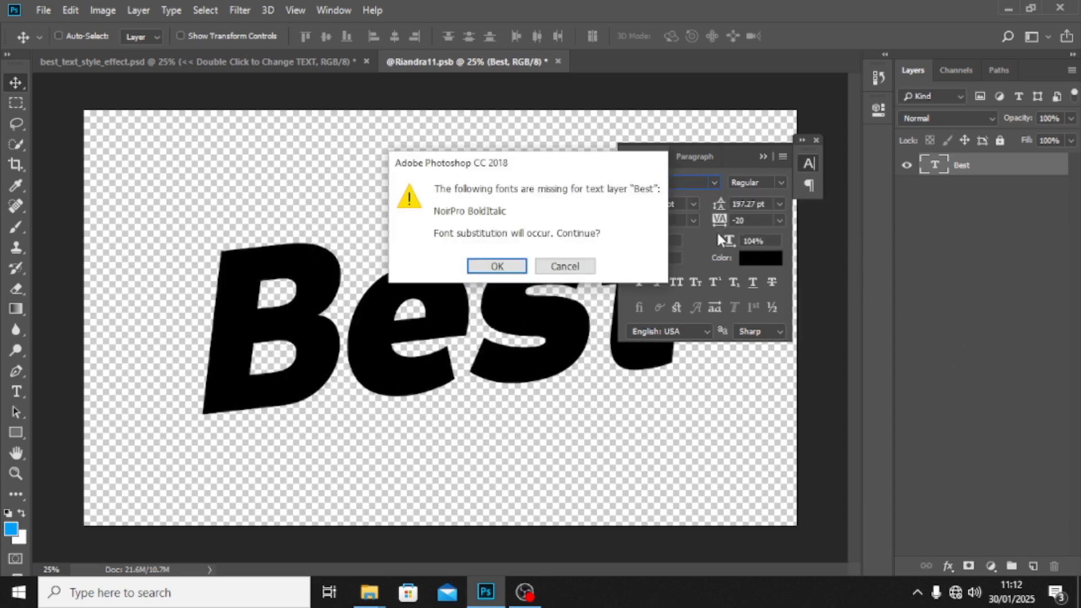
{"action": "left_click", "coordinate": [495, 265]}
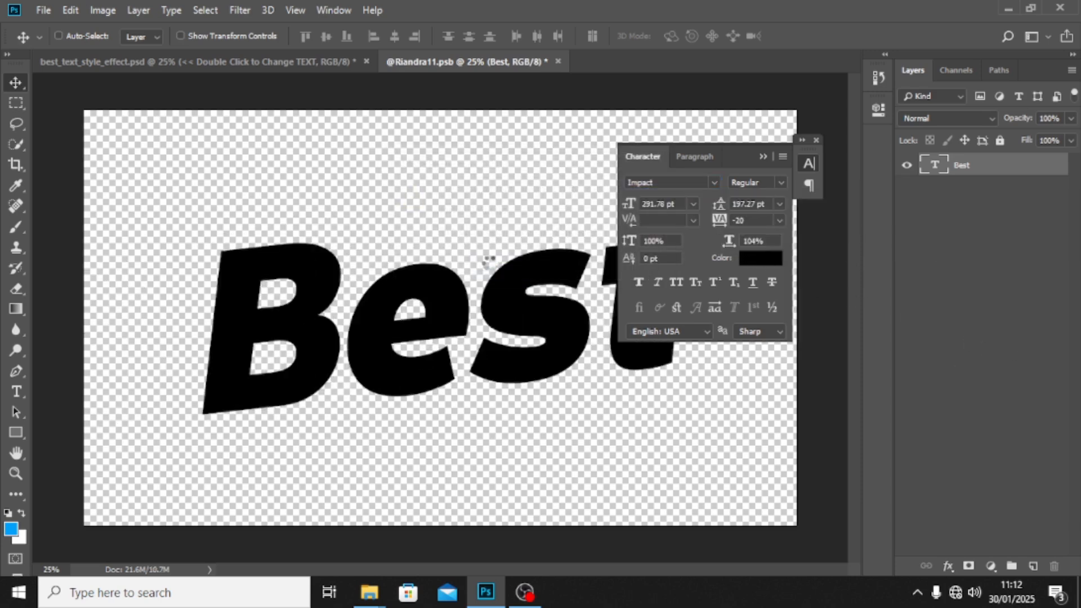
{"action": "left_click", "coordinate": [763, 151]}
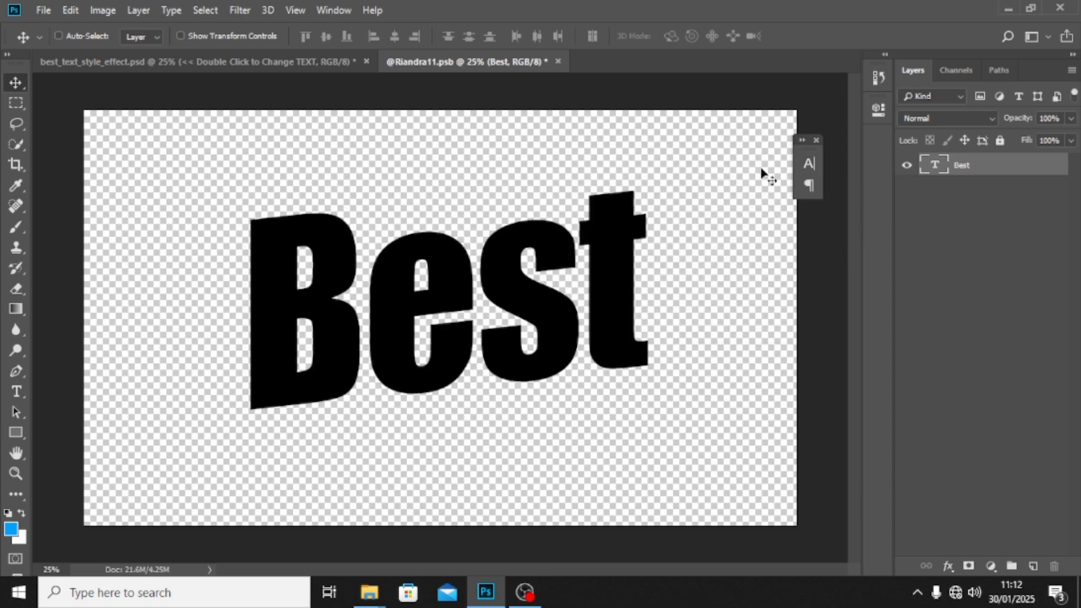
Step: Replace the wording of the Best text layer with a first name in capital letters and commit the edit
{"action": "double_click", "coordinate": [932, 166]}
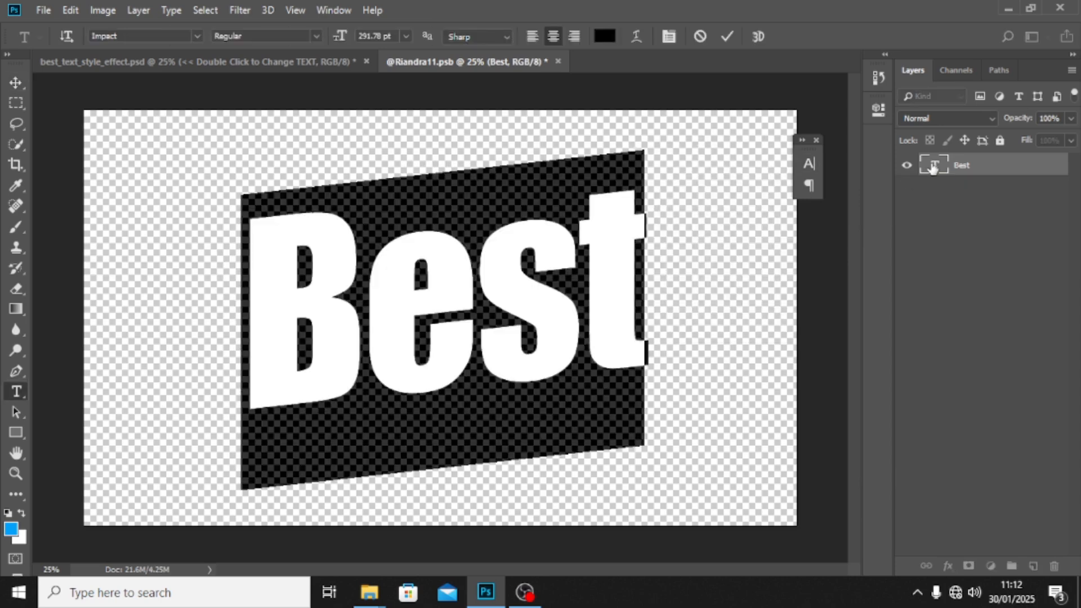
{"action": "type", "text": "SETH"}
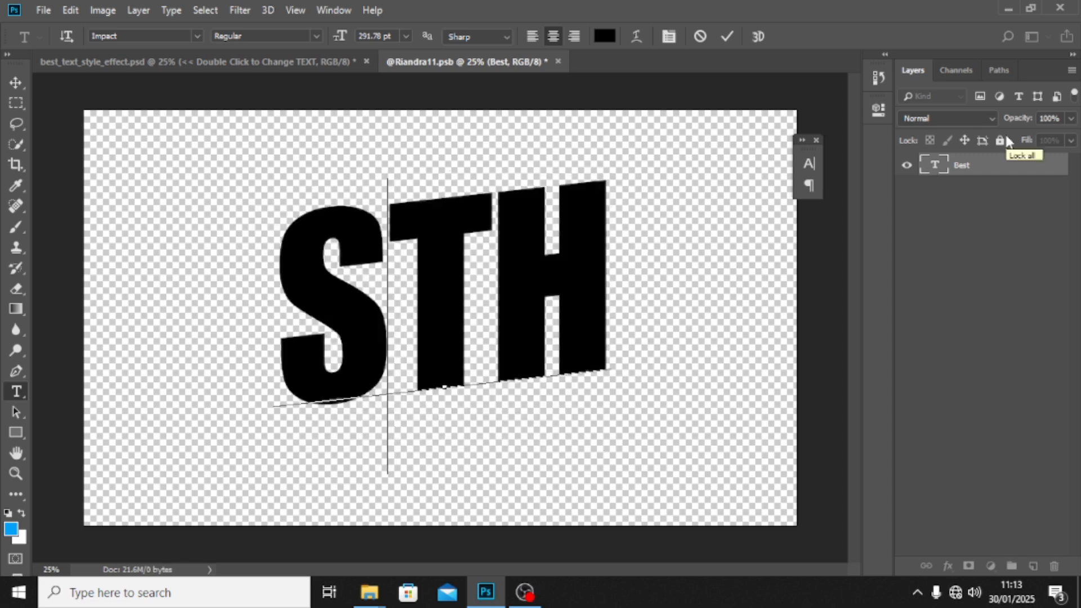
{"action": "left_click", "coordinate": [1005, 173]}
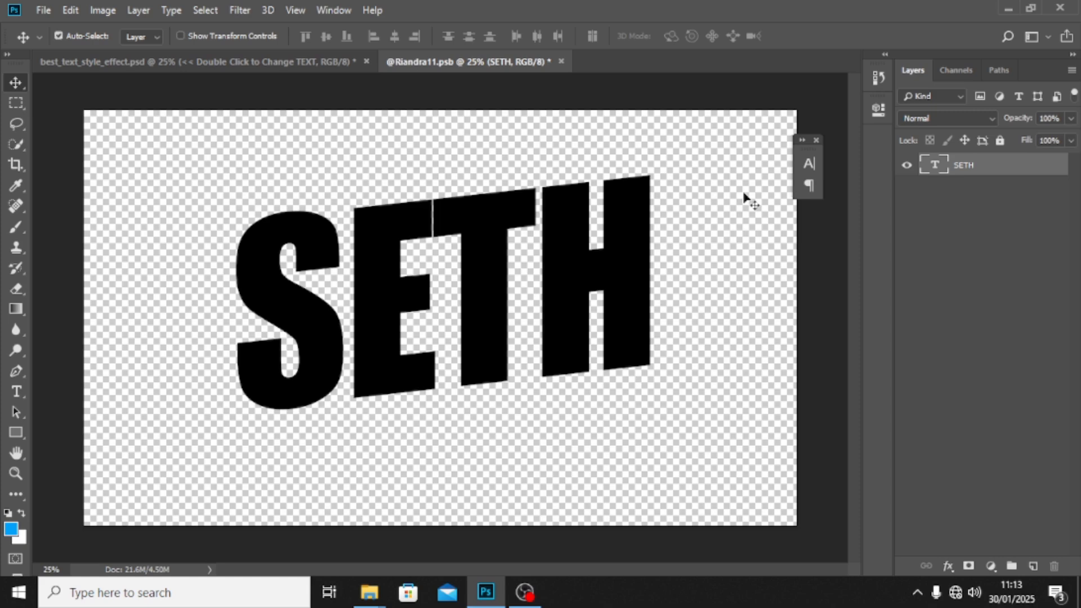
Step: Save and close the smart object, and hide the Background group in best_text_style_effect.psd
{"action": "key", "text": "ctrl+s"}
{"action": "left_click", "coordinate": [555, 61]}
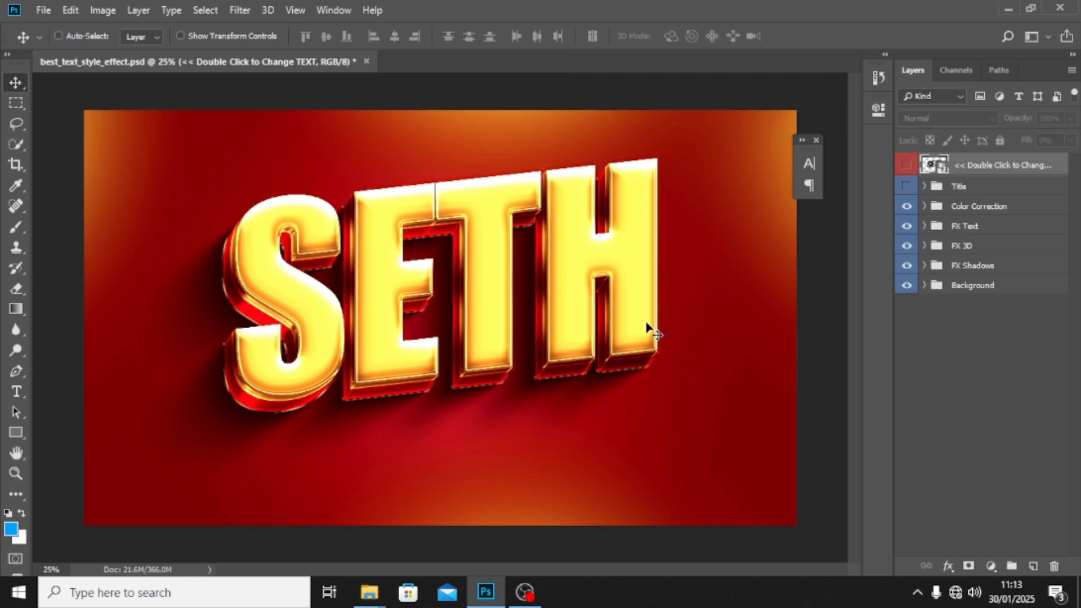
{"action": "left_click", "coordinate": [906, 286]}
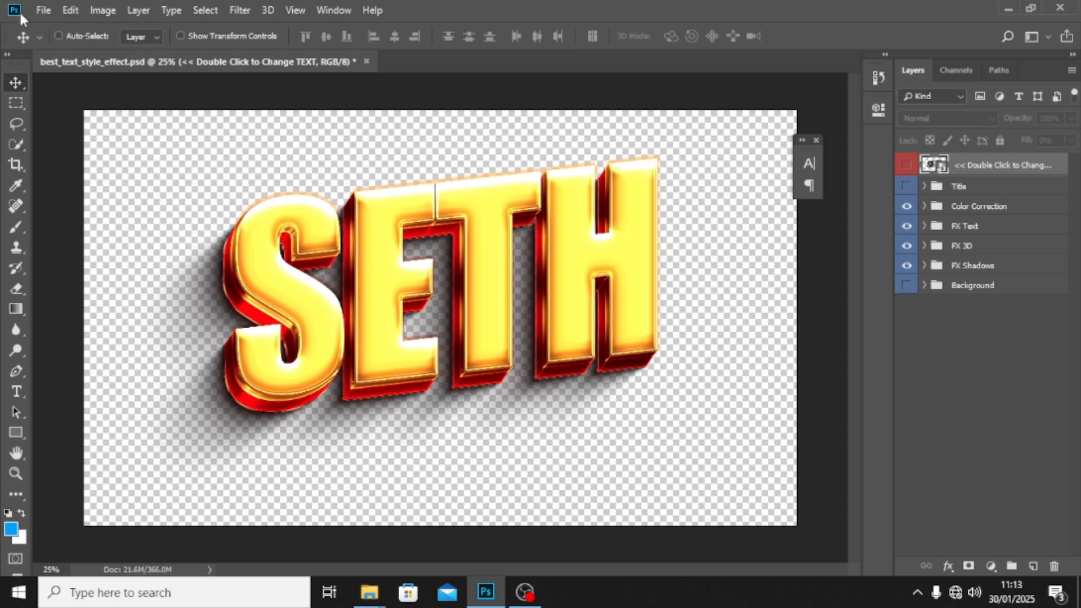
Step: Look through the file formats offered by Save As, including PNG, and leave without saving
{"action": "left_click", "coordinate": [45, 10]}
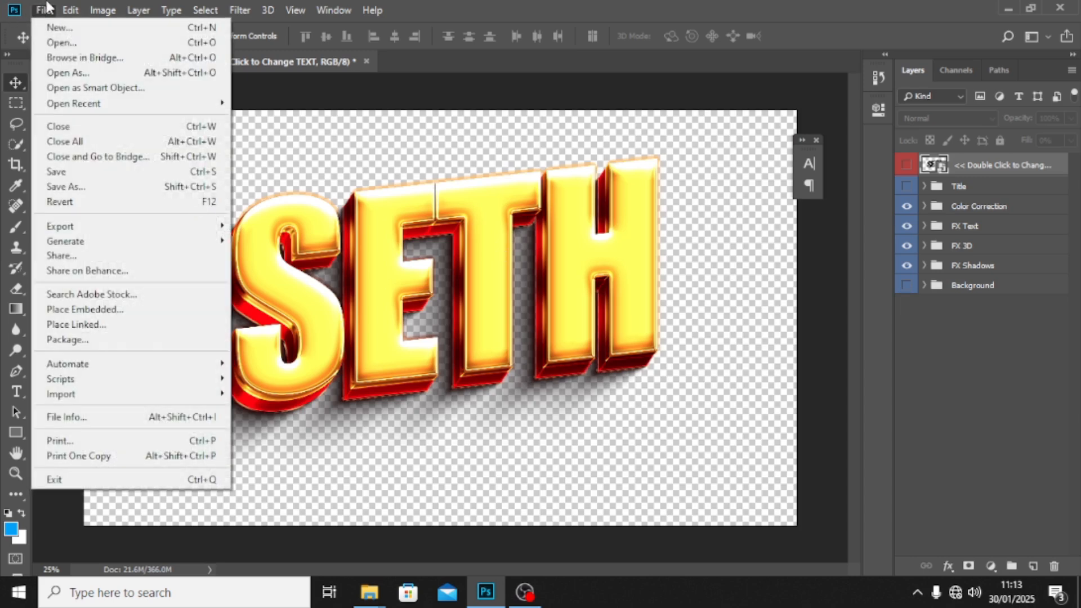
{"action": "left_click", "coordinate": [67, 187]}
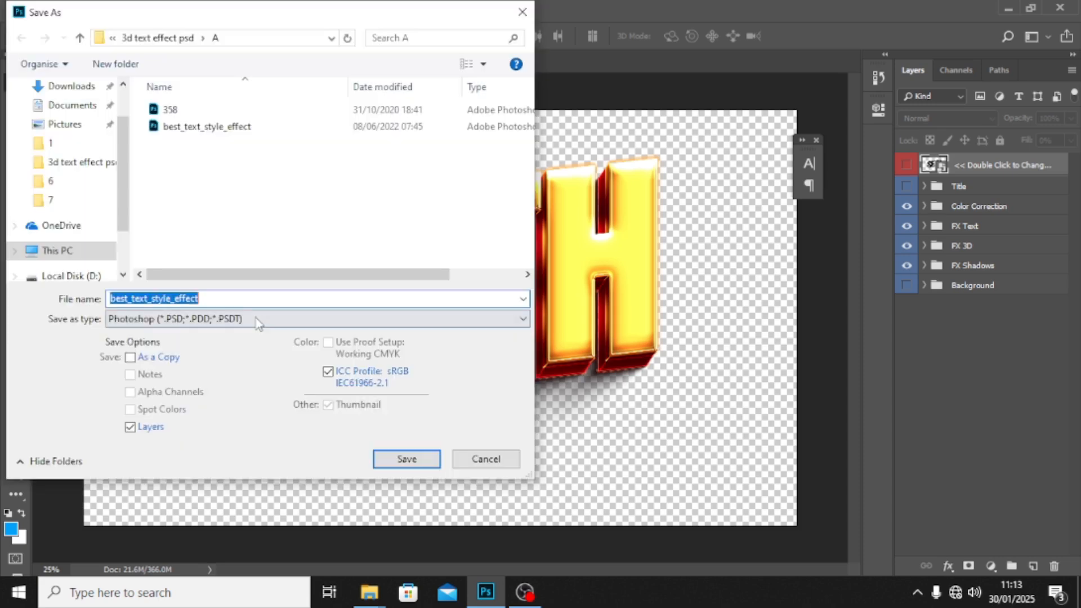
{"action": "left_click", "coordinate": [257, 318]}
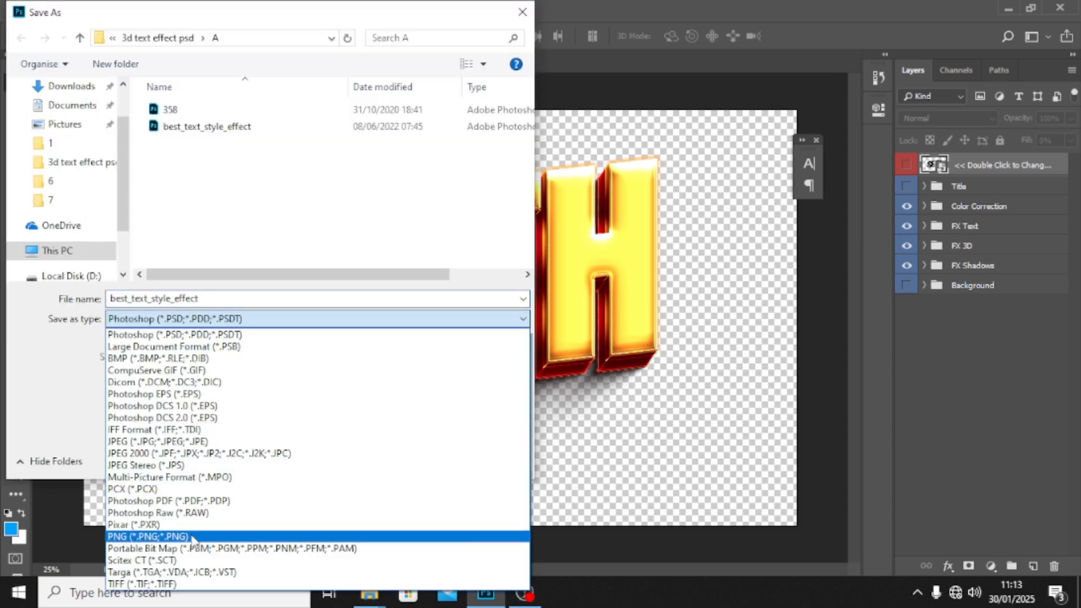
{"action": "left_click", "coordinate": [522, 13]}
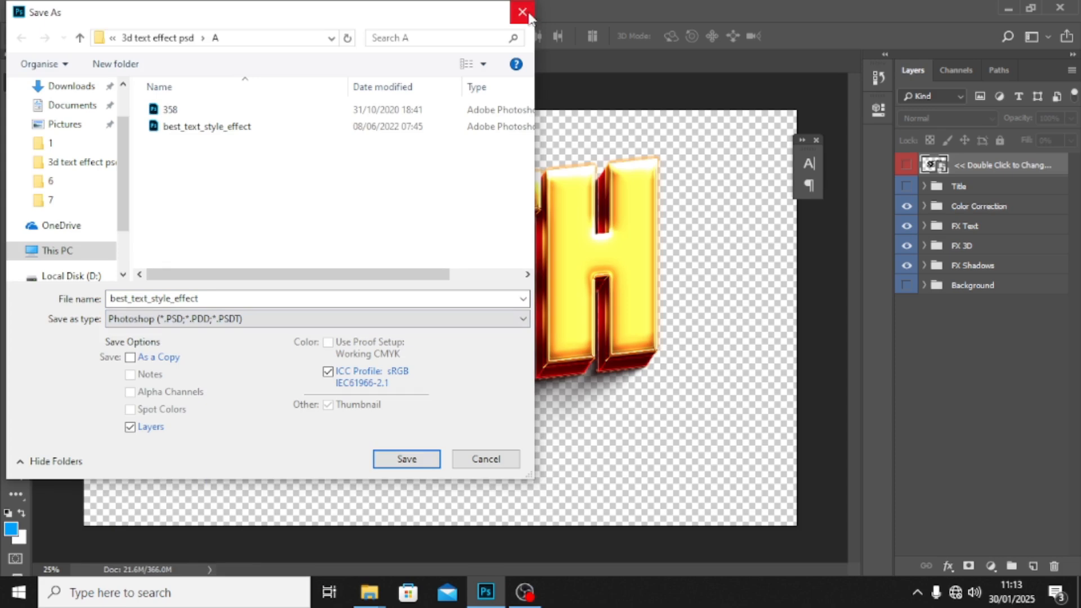
{"action": "left_click", "coordinate": [528, 12]}
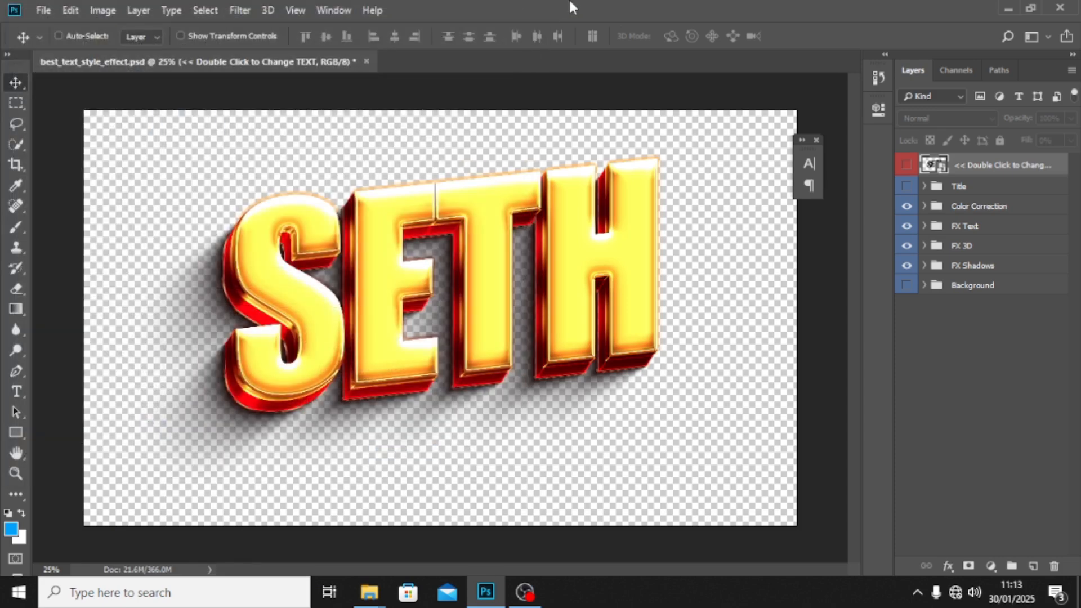